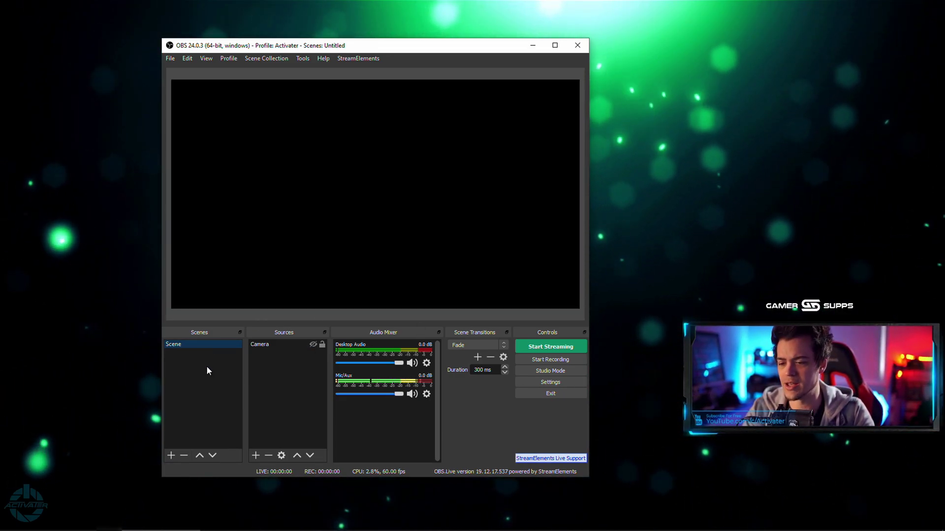
Float the audio mixer and sources list, then dock the sources list back beside the scenes list
{"action": "left_click_drag", "start_coordinate": [383, 332], "coordinate": [269, 169]}
{"action": "left_click_drag", "start_coordinate": [337, 331], "coordinate": [426, 191]}
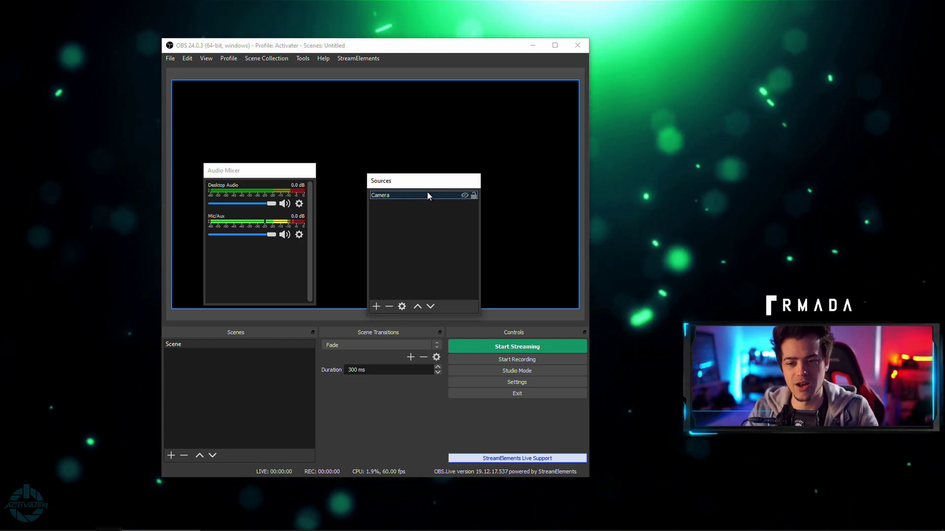
{"action": "left_click_drag", "start_coordinate": [405, 180], "coordinate": [334, 333]}
{"action": "left_click_drag", "start_coordinate": [247, 170], "coordinate": [433, 339]}
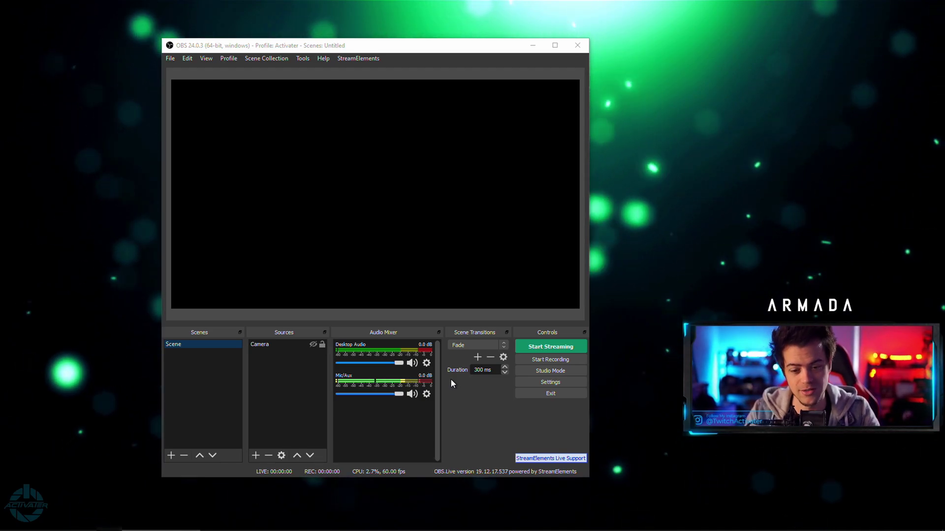
Open Custom Browser Docks from the View menu, raise the dialog, and shrink the browser window
{"action": "left_click", "coordinate": [206, 59]}
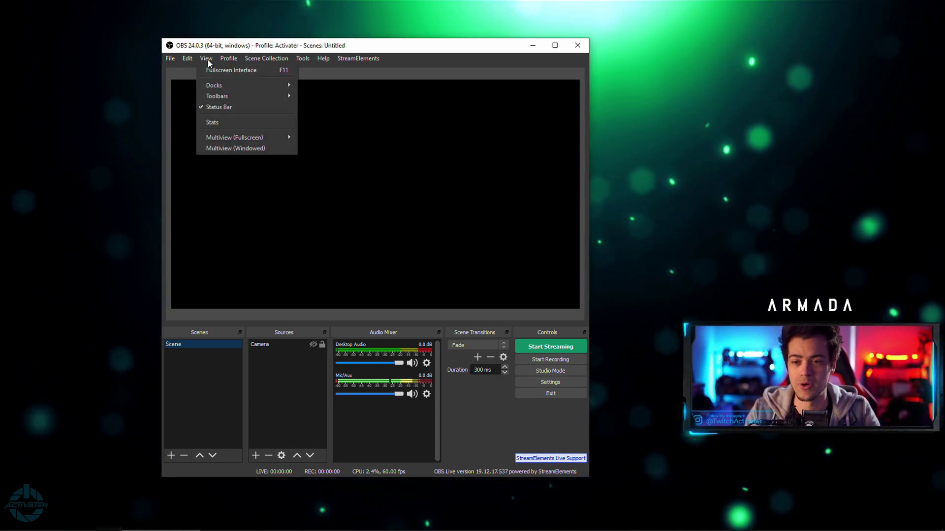
{"action": "mouse_move", "coordinate": [211, 81]}
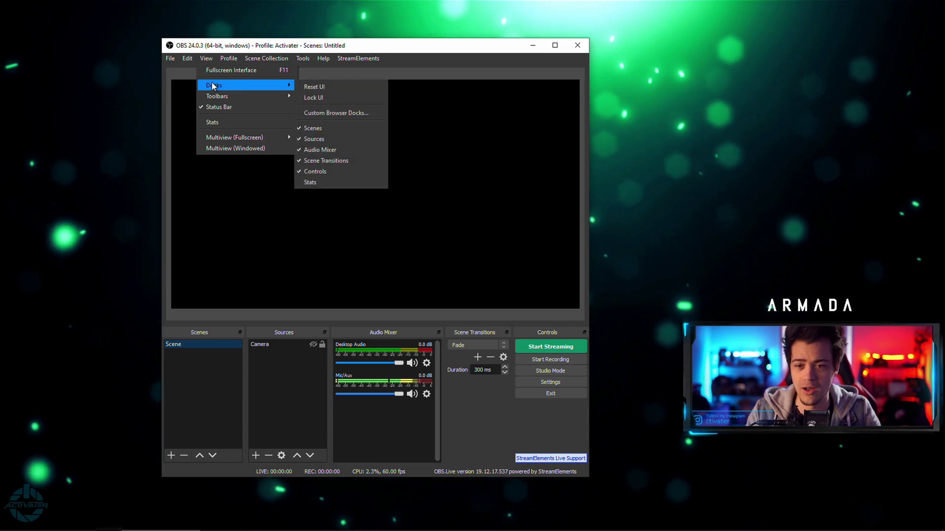
{"action": "left_click", "coordinate": [346, 113]}
{"action": "left_click_drag", "start_coordinate": [336, 160], "coordinate": [338, 107]}
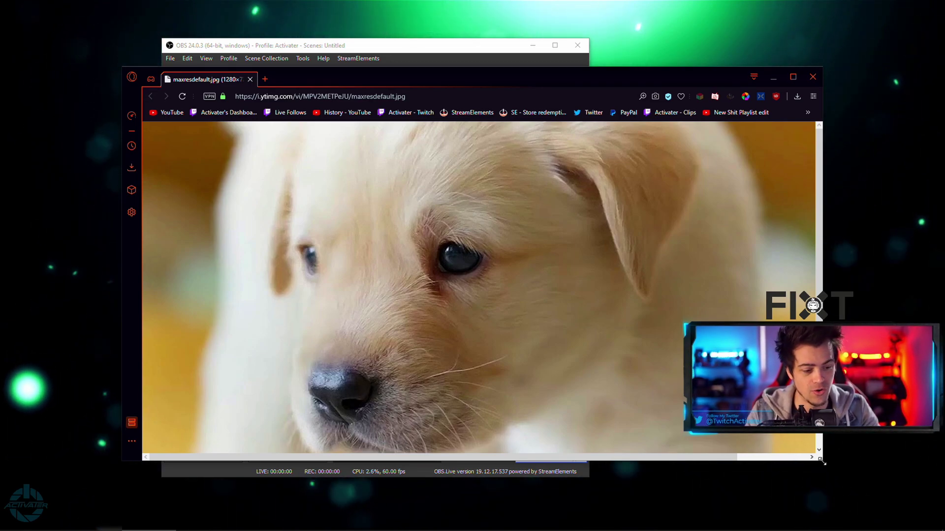
{"action": "left_click_drag", "start_coordinate": [820, 461], "coordinate": [542, 417]}
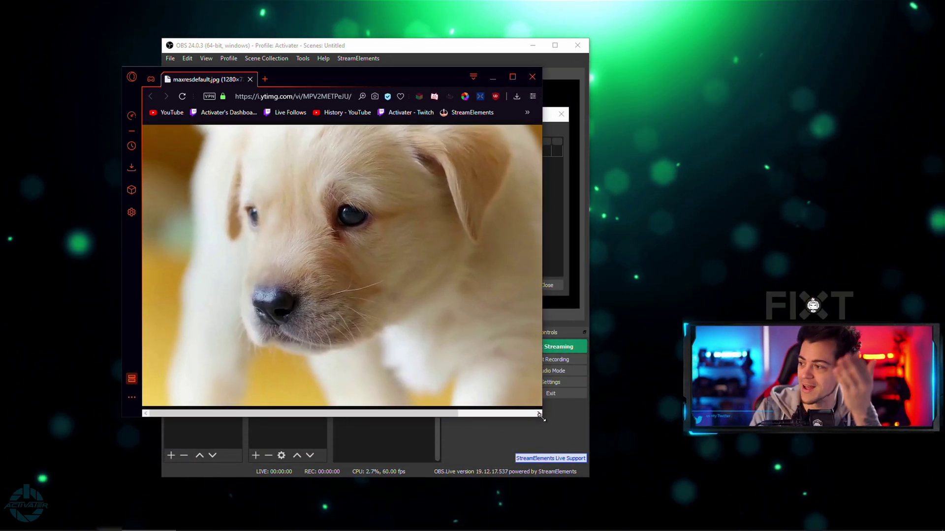
Create a browser dock named 'Doggo' with the puppy image URL copied from the browser, and apply
{"action": "left_click", "coordinate": [551, 117]}
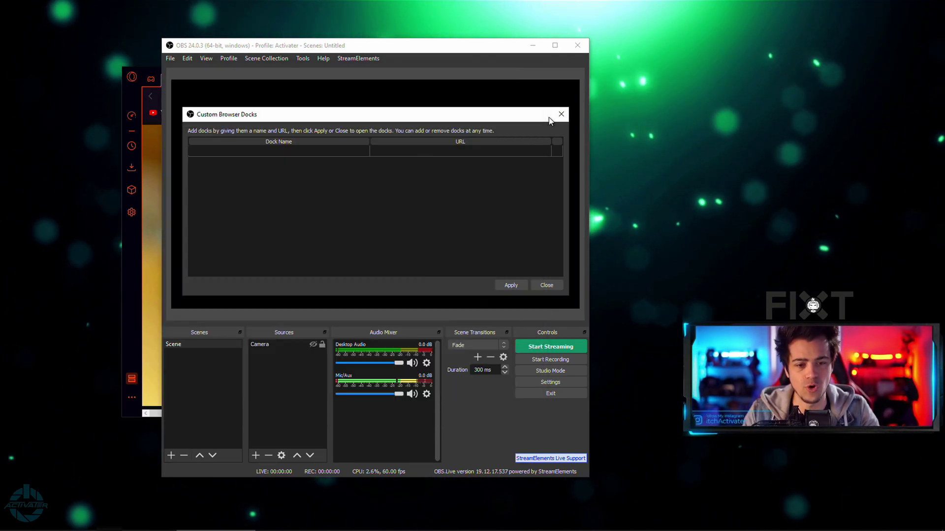
{"action": "left_click", "coordinate": [258, 151]}
{"action": "type", "text": "Doggo"}
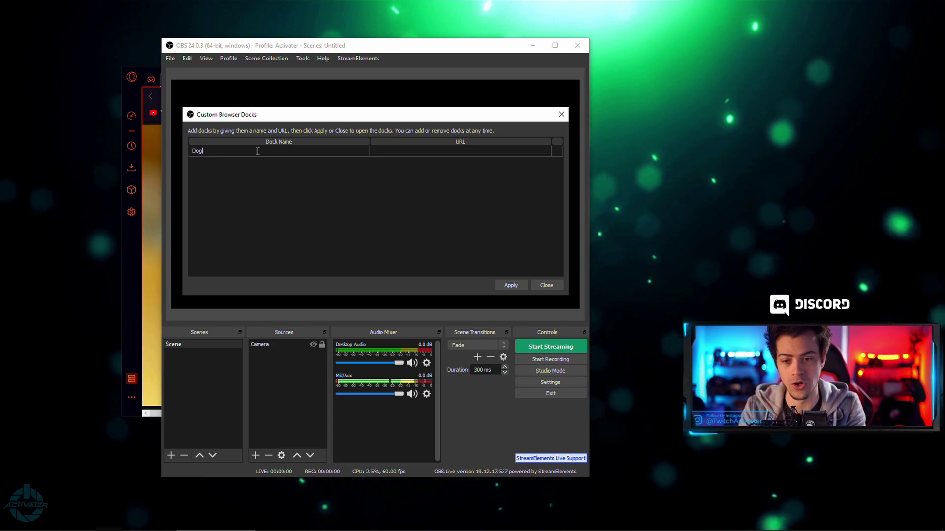
{"action": "left_click", "coordinate": [458, 150]}
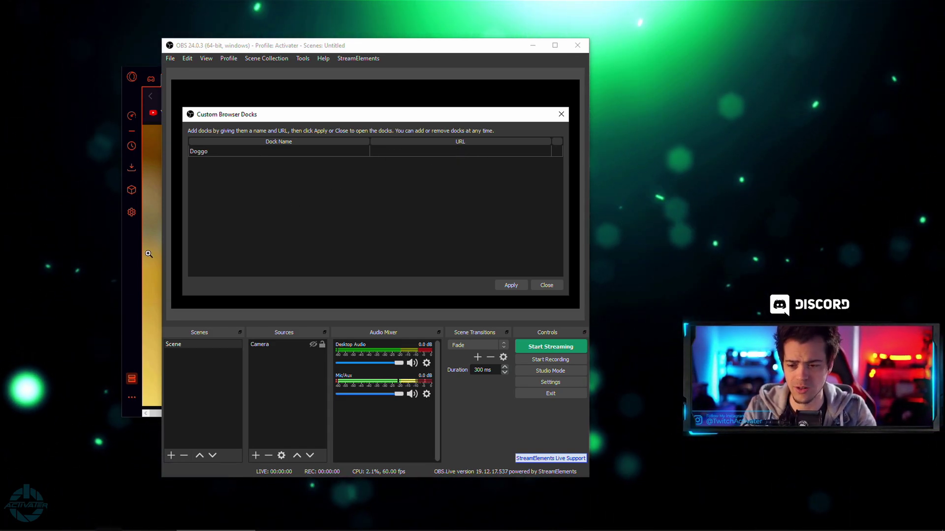
{"action": "left_click", "coordinate": [124, 273]}
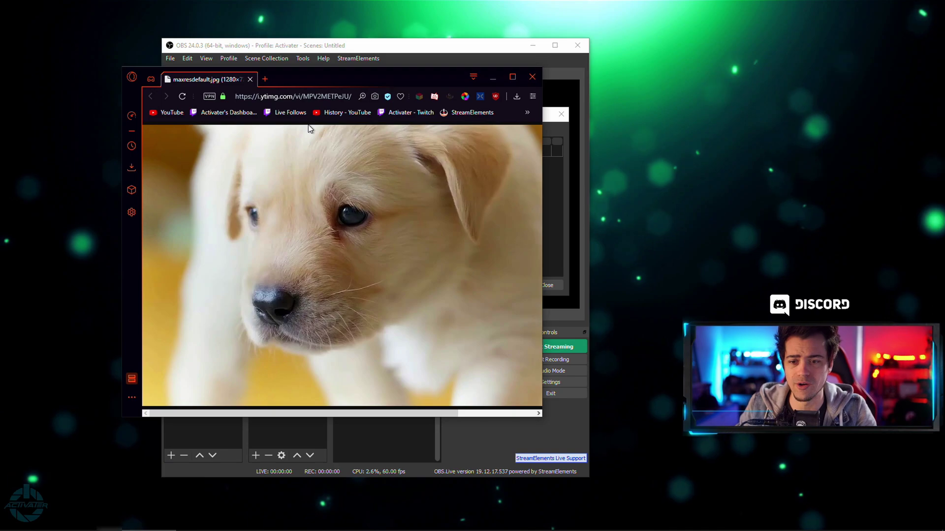
{"action": "left_click", "coordinate": [341, 96]}
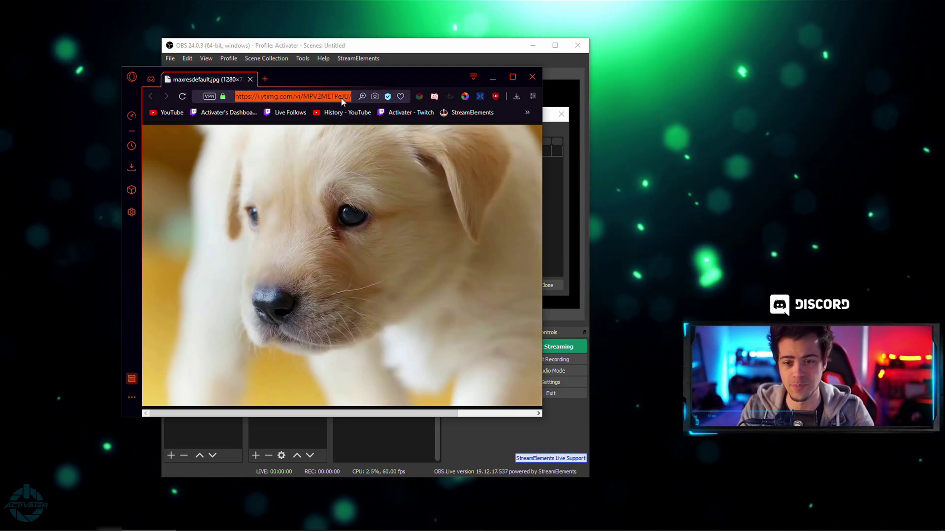
{"action": "left_click", "coordinate": [531, 77]}
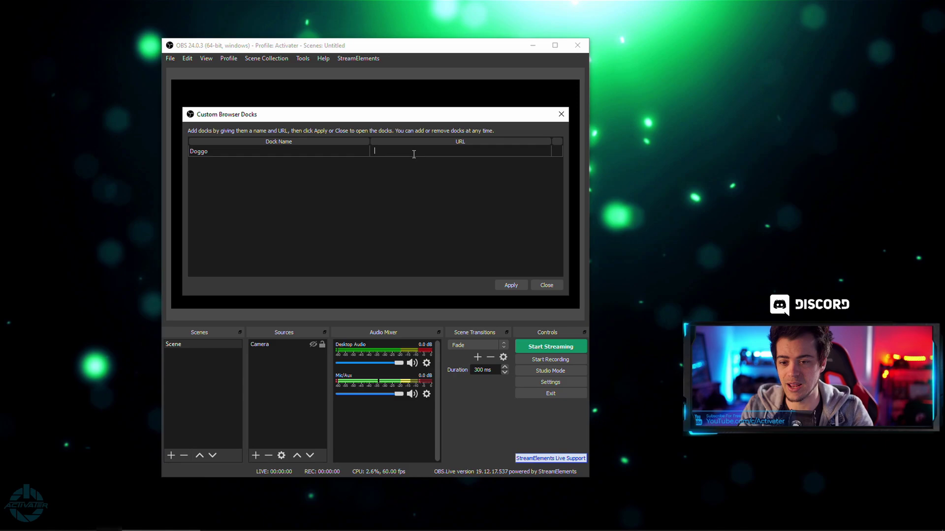
{"action": "type", "text": "https://i.ytimg.com/vi/MPV2METPeJU/maxresdefault.jpg"}
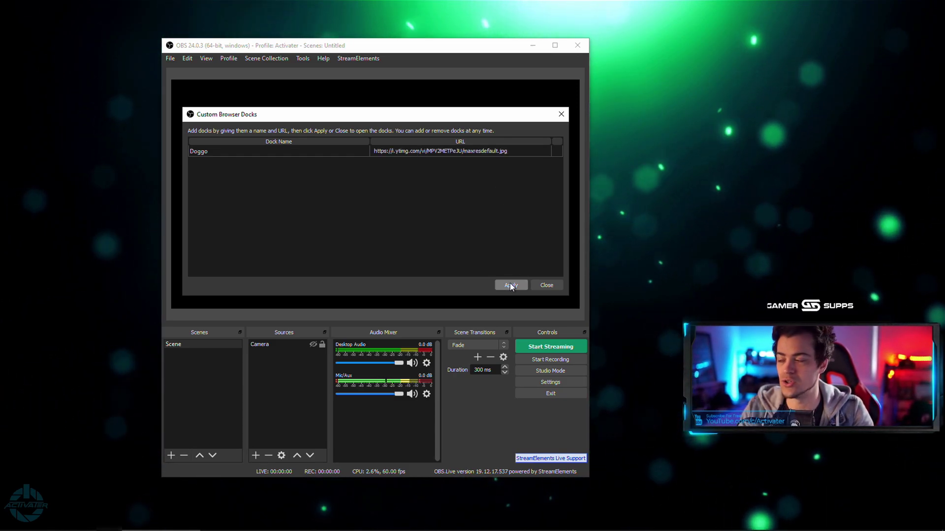
{"action": "left_click", "coordinate": [511, 286]}
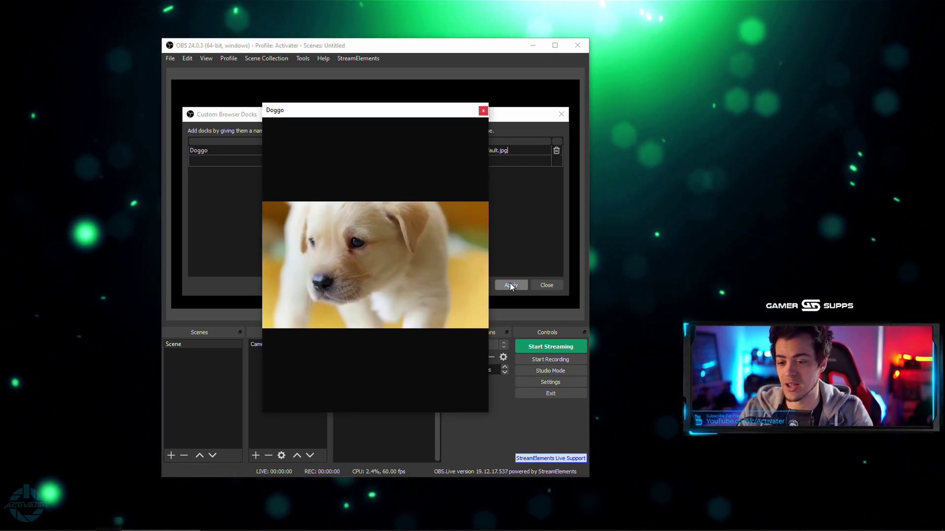
Close the dock setup, dock Doggo beside the preview, adjust its width, then move it toward the Audio Mixer
{"action": "left_click_drag", "start_coordinate": [346, 110], "coordinate": [193, 129]}
{"action": "key", "text": "Escape"}
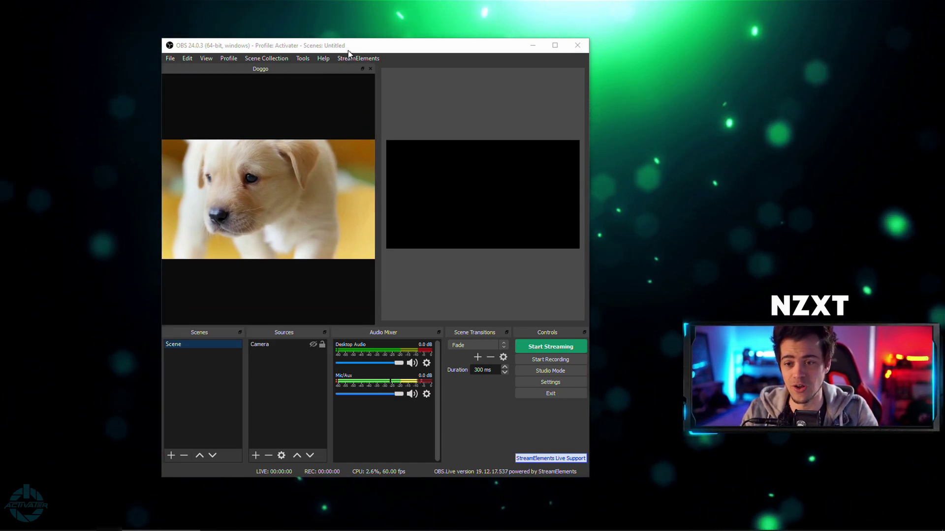
{"action": "left_click_drag", "start_coordinate": [347, 50], "coordinate": [250, 42]}
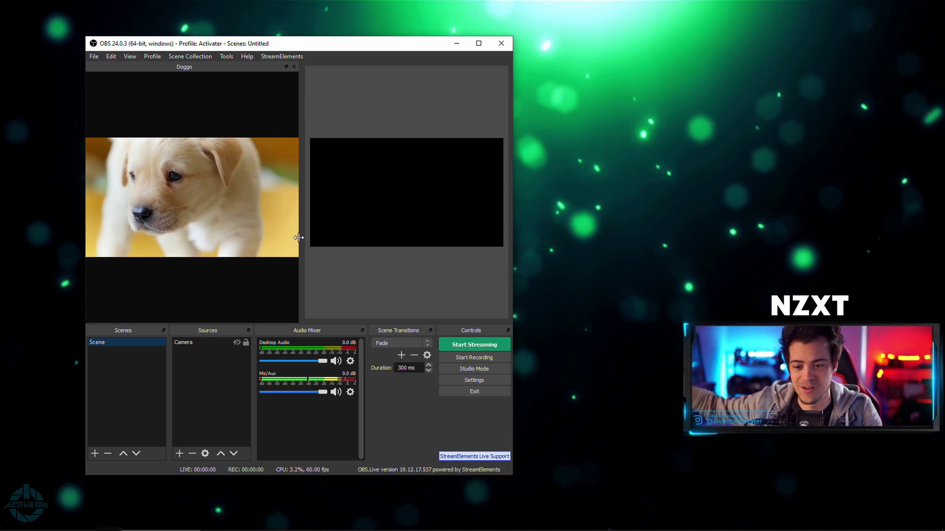
{"action": "left_click_drag", "start_coordinate": [300, 237], "coordinate": [259, 238]}
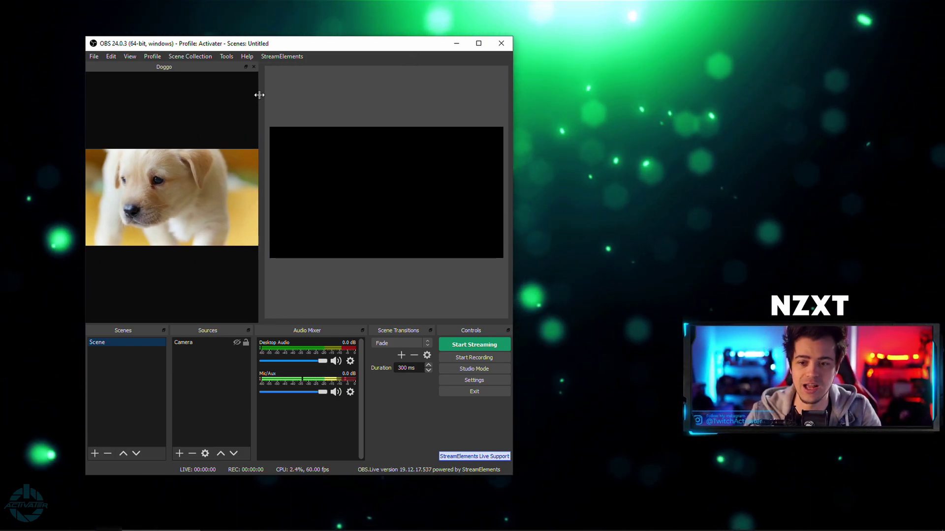
{"action": "left_click_drag", "start_coordinate": [262, 97], "coordinate": [321, 89]}
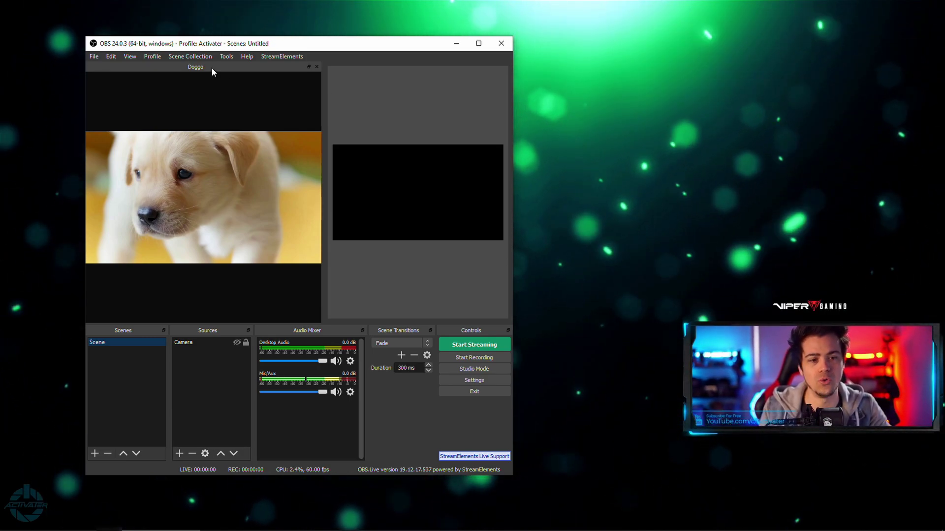
{"action": "left_click_drag", "start_coordinate": [211, 67], "coordinate": [301, 437]}
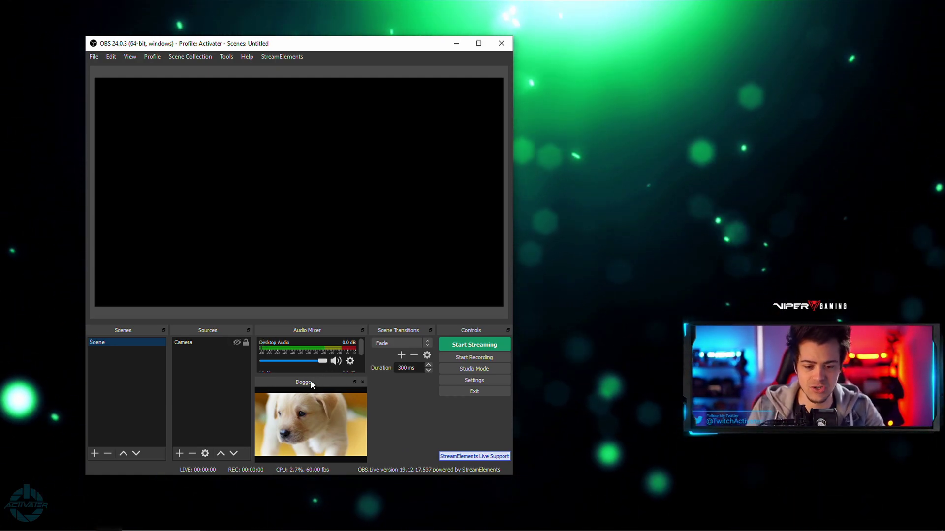
Tab the Doggo dock together with the Scenes list and switch between tabs to show the puppy
{"action": "left_click_drag", "start_coordinate": [305, 384], "coordinate": [222, 361]}
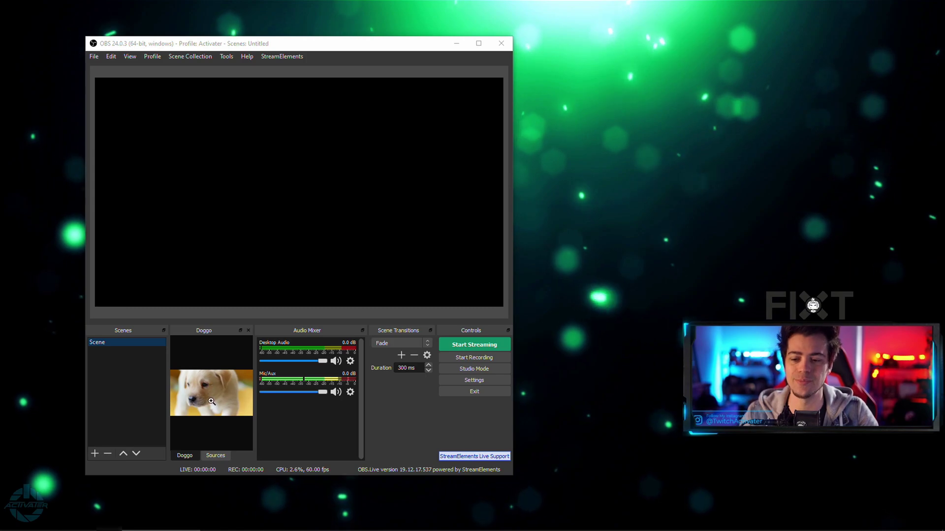
{"action": "left_click_drag", "start_coordinate": [202, 331], "coordinate": [132, 370]}
{"action": "left_click", "coordinate": [129, 456]}
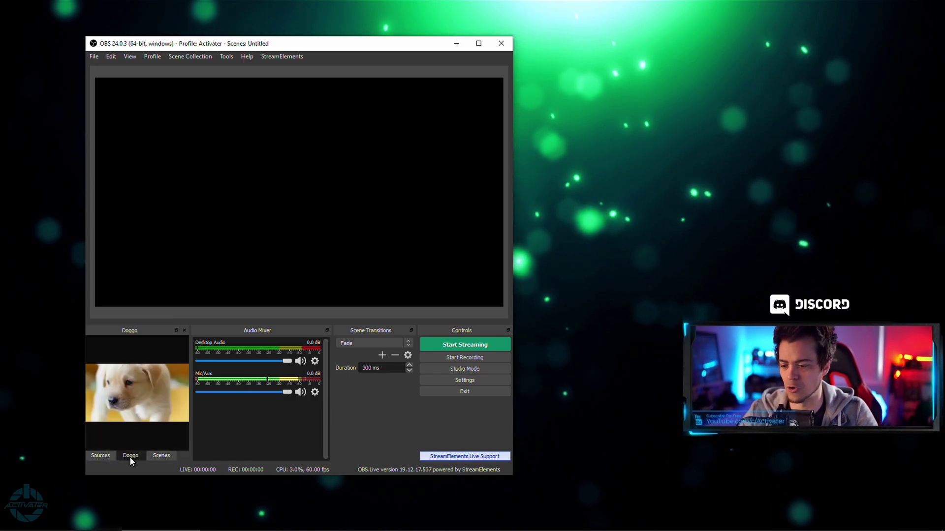
{"action": "left_click", "coordinate": [161, 456]}
{"action": "left_click", "coordinate": [130, 456]}
{"action": "left_click", "coordinate": [115, 457]}
{"action": "left_click", "coordinate": [130, 456]}
{"action": "left_click", "coordinate": [163, 457]}
{"action": "left_click", "coordinate": [133, 456]}
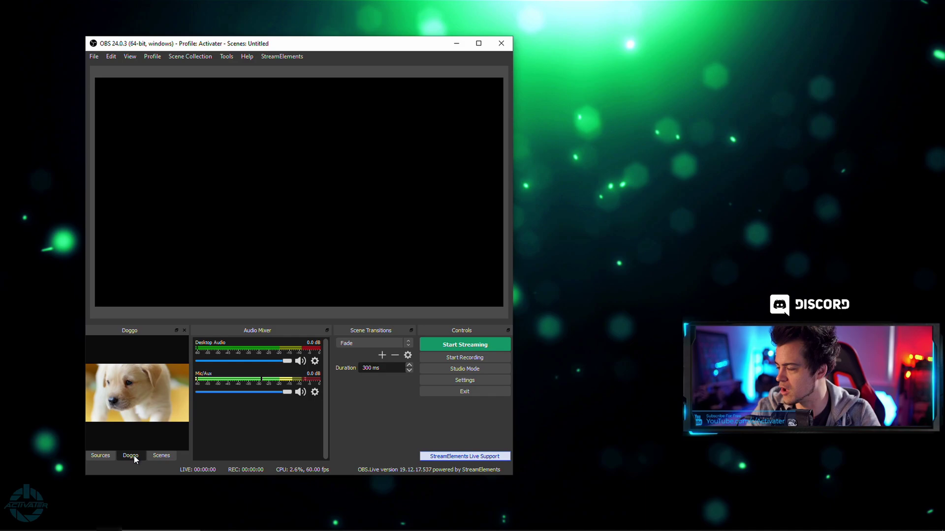
Separate the Scenes dock from the tab group and pull Doggo out toward the Controls column
{"action": "left_click", "coordinate": [160, 455]}
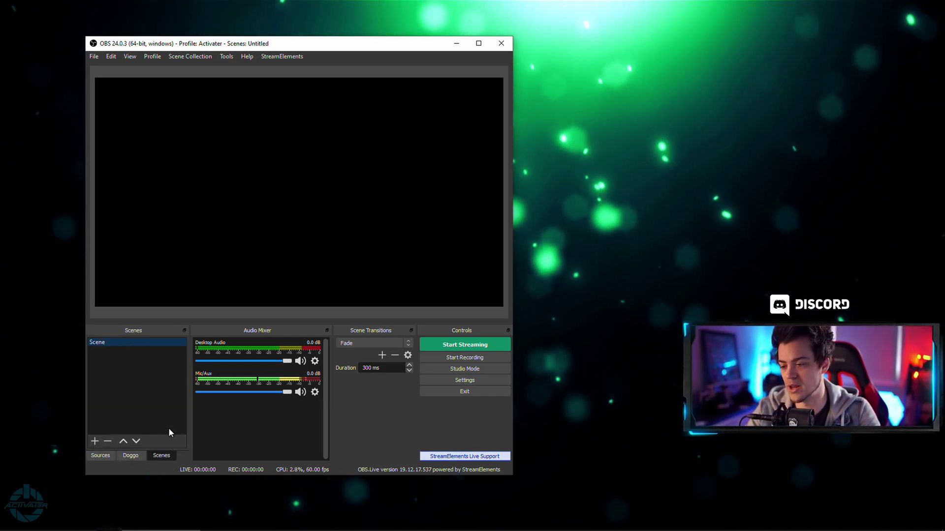
{"action": "left_click_drag", "start_coordinate": [138, 331], "coordinate": [217, 340]}
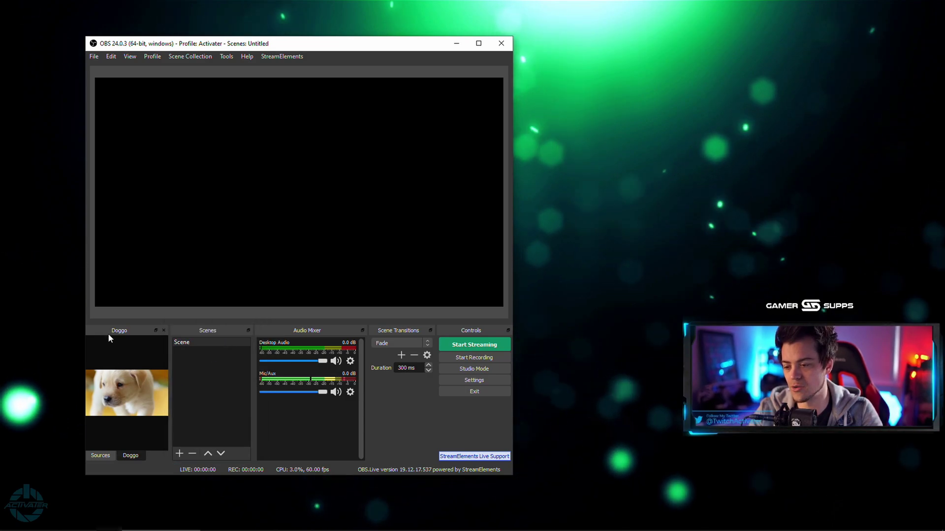
{"action": "left_click_drag", "start_coordinate": [107, 333], "coordinate": [468, 404]}
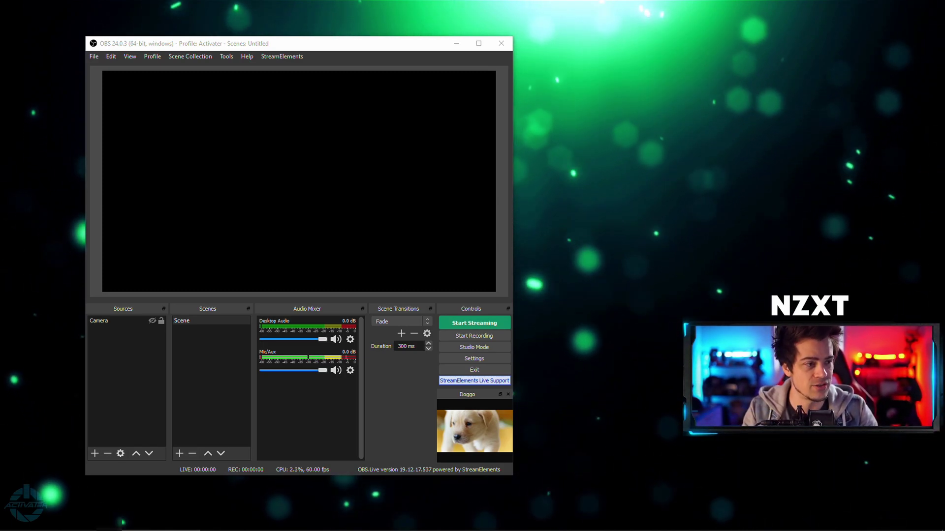
Add a 'Twitch Chat' browser dock with the pasted popout chat URL and dock it top left
{"action": "left_click", "coordinate": [129, 57]}
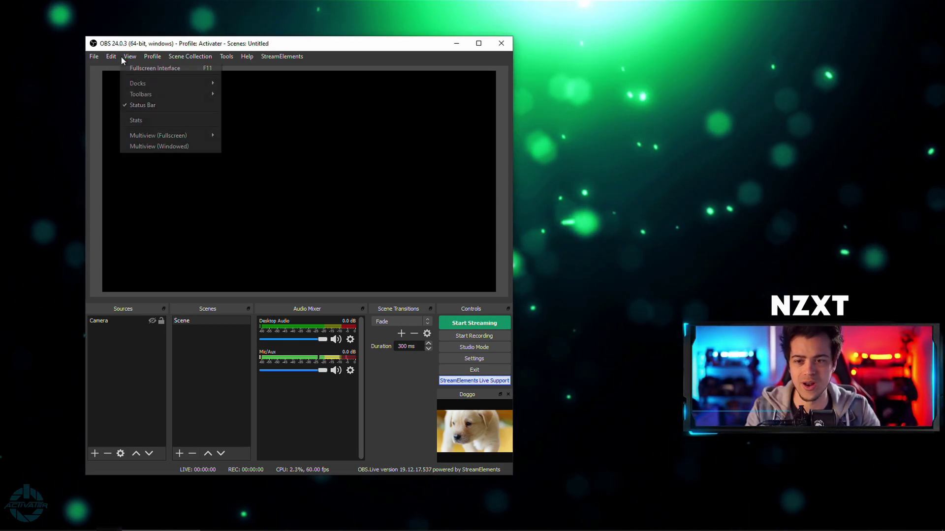
{"action": "mouse_move", "coordinate": [178, 86]}
{"action": "left_click", "coordinate": [265, 110]}
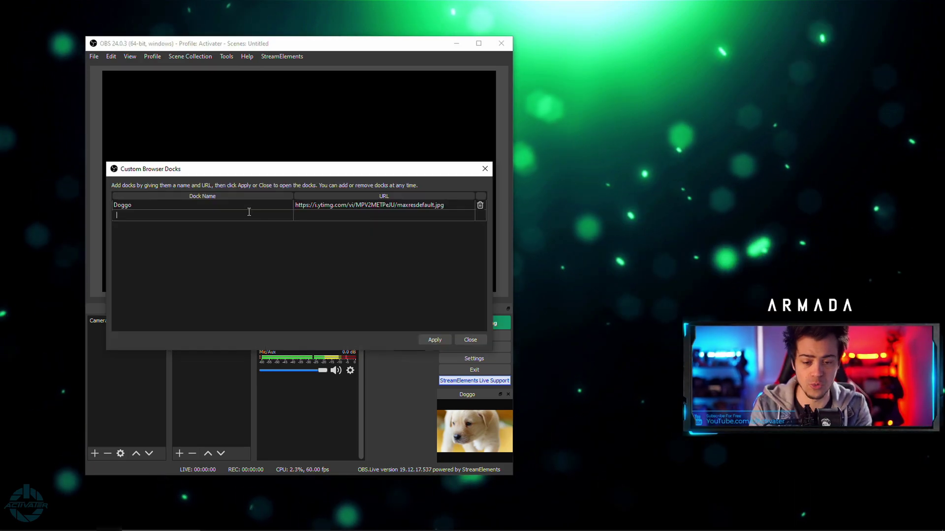
{"action": "left_click", "coordinate": [249, 212]}
{"action": "type", "text": "Twitch"}
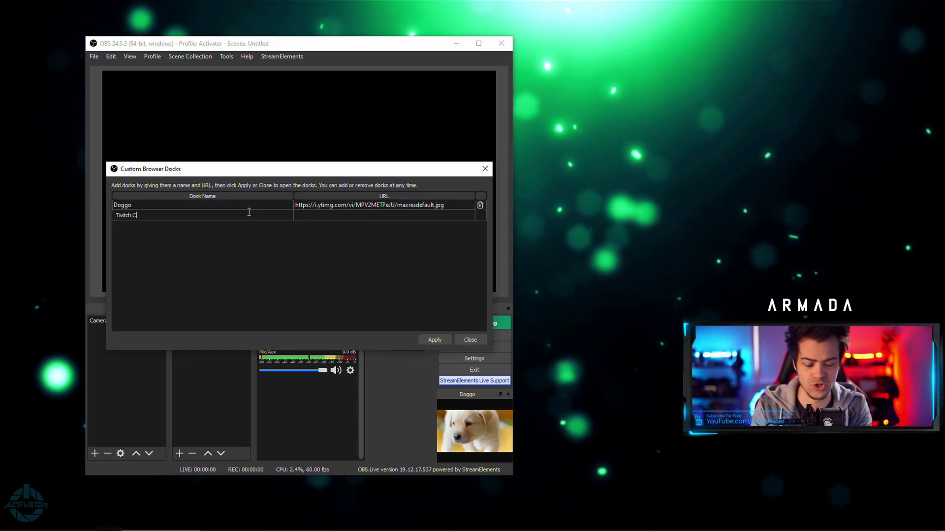
{"action": "type", "text": " Chat"}
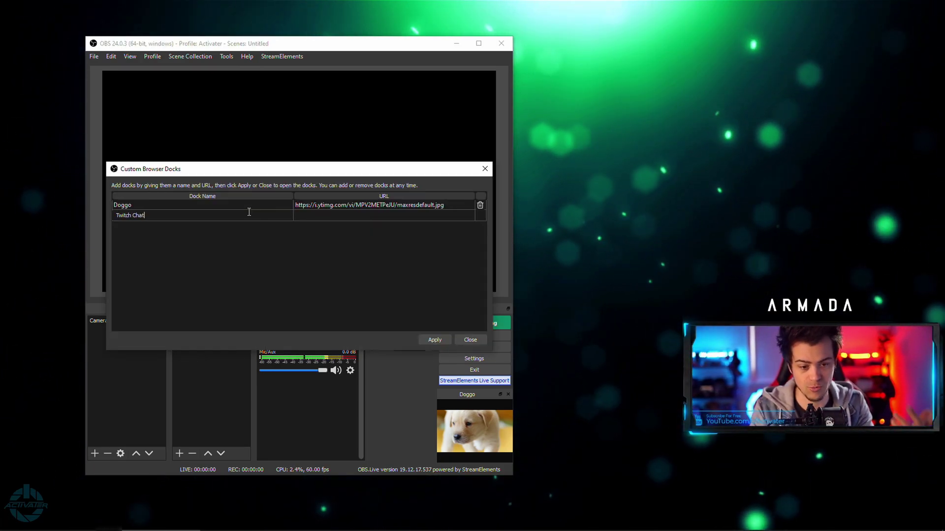
{"action": "left_click", "coordinate": [319, 215]}
{"action": "type", "text": "https://www.twitch.tv/popout/activater/chat?popout="}
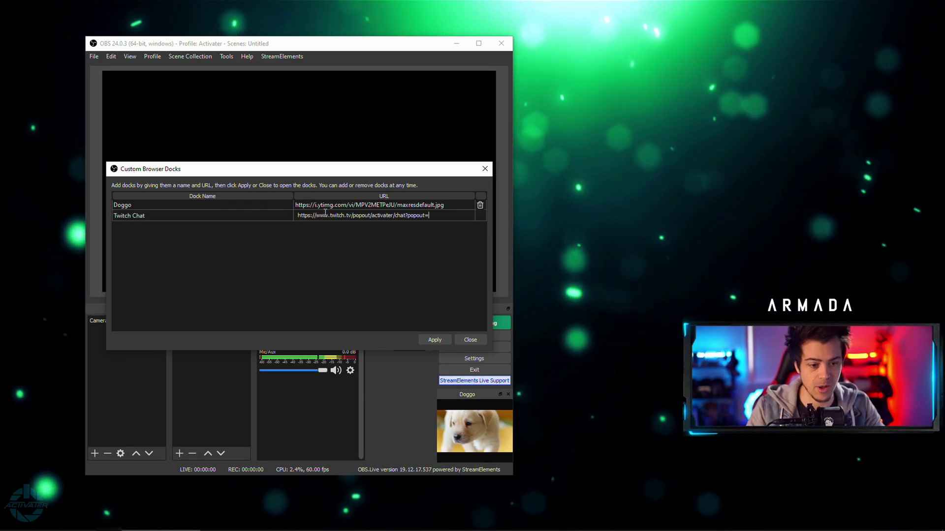
{"action": "left_click", "coordinate": [434, 339]}
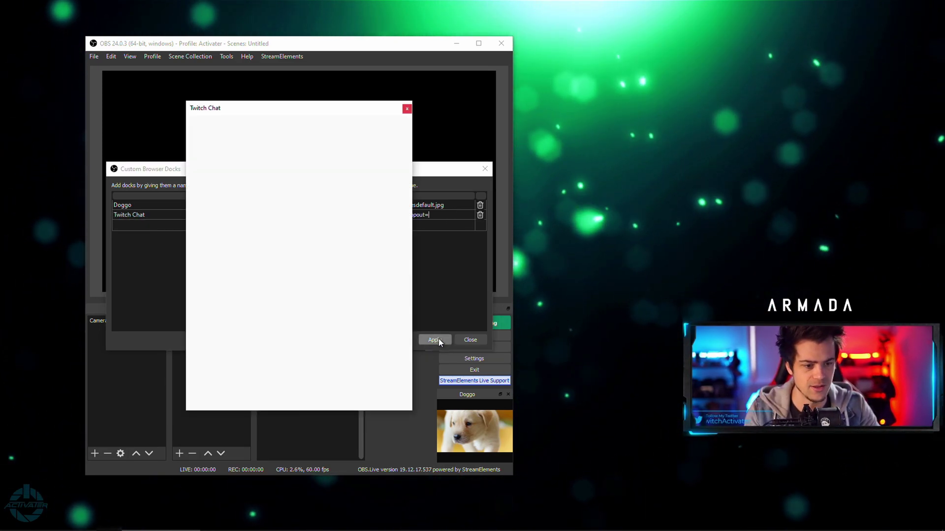
{"action": "left_click_drag", "start_coordinate": [278, 79], "coordinate": [104, 114]}
{"action": "double_click", "coordinate": [192, 223]}
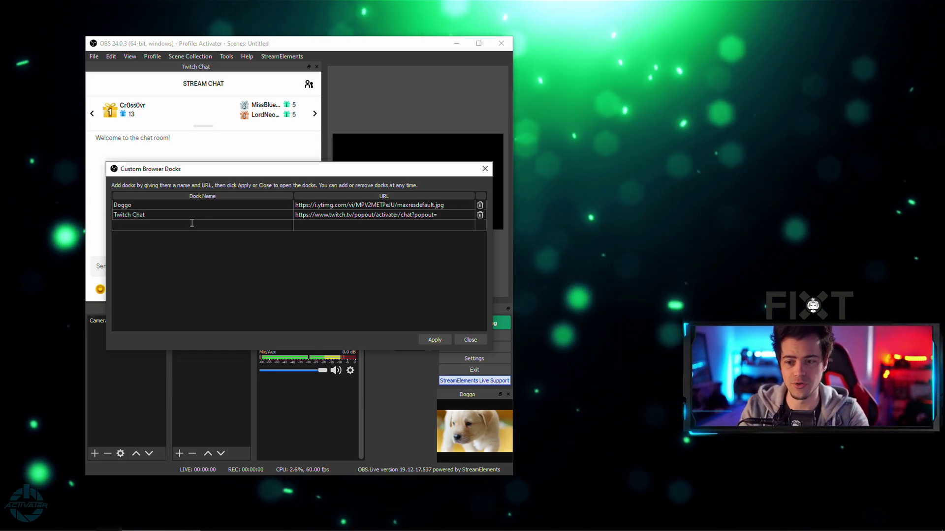
Add an 'Activity Feed' dock using the StreamElements activity feed URL copied from the browser
{"action": "type", "text": "Ac"}
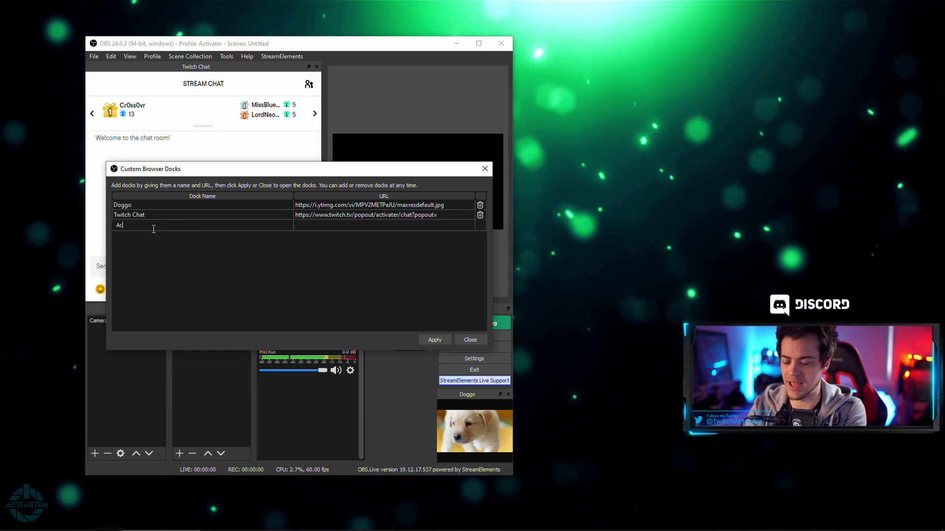
{"action": "type", "text": "tivity Feed"}
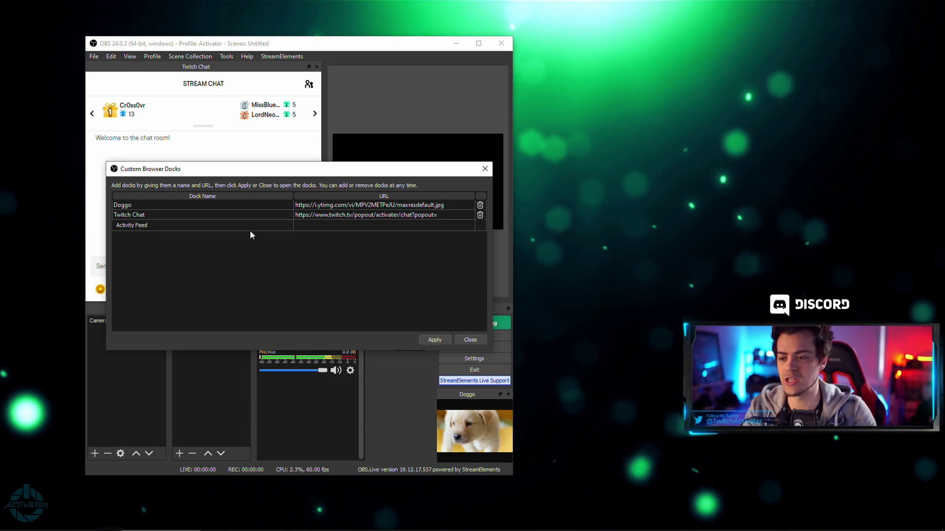
{"action": "left_click", "coordinate": [305, 225]}
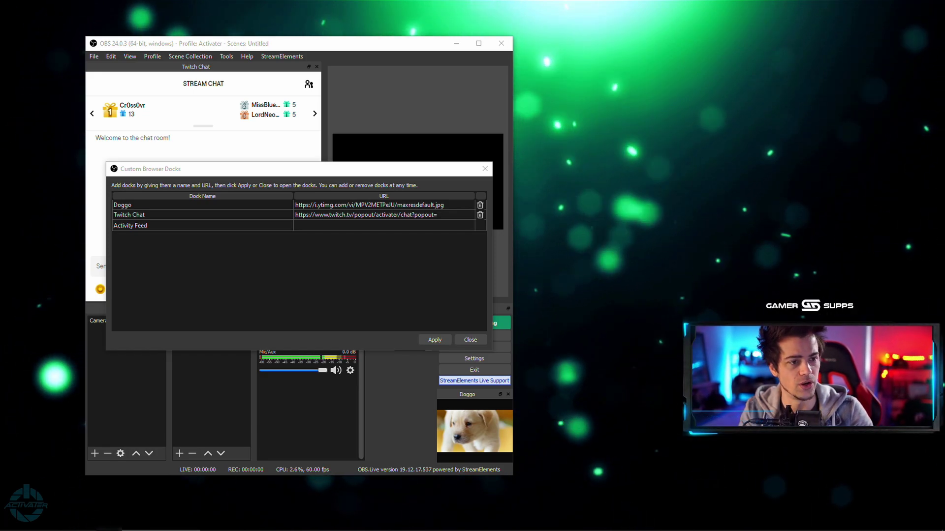
{"action": "left_click_drag", "start_coordinate": [507, 23], "coordinate": [623, 19]}
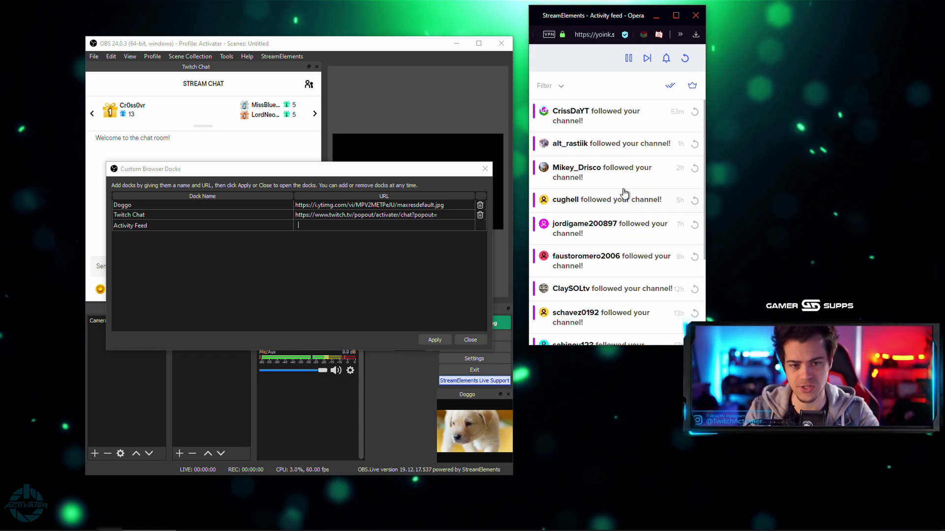
{"action": "left_click", "coordinate": [385, 248]}
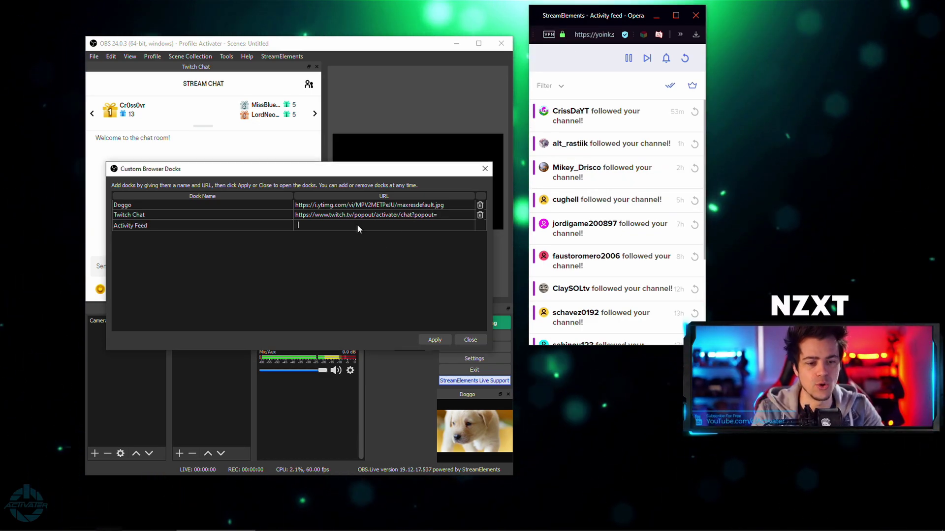
{"action": "key", "text": "Tab"}
{"action": "type", "text": "https://yoink.streamelements.com/activity-feed?activitiesToolbar=false&popout=true&theme=light&withSetupWizard=false"}
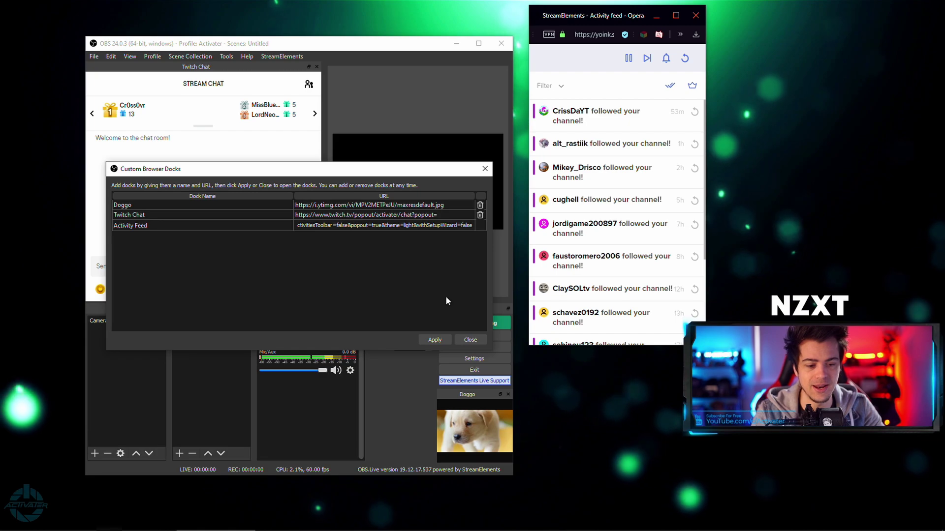
{"action": "left_click", "coordinate": [434, 340]}
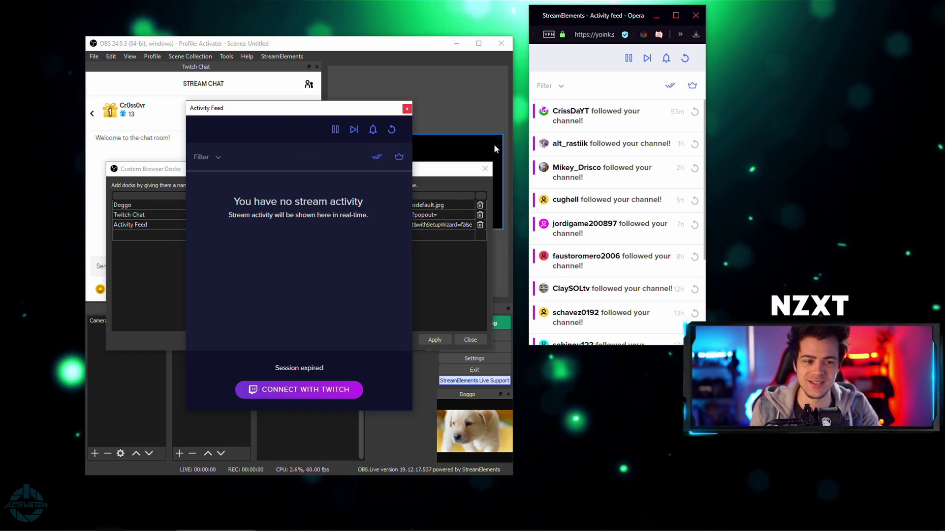
Close the browser's activity feed window and move the floating Activity Feed dock beside Twitch Chat
{"action": "left_click_drag", "start_coordinate": [582, 18], "coordinate": [480, 72]}
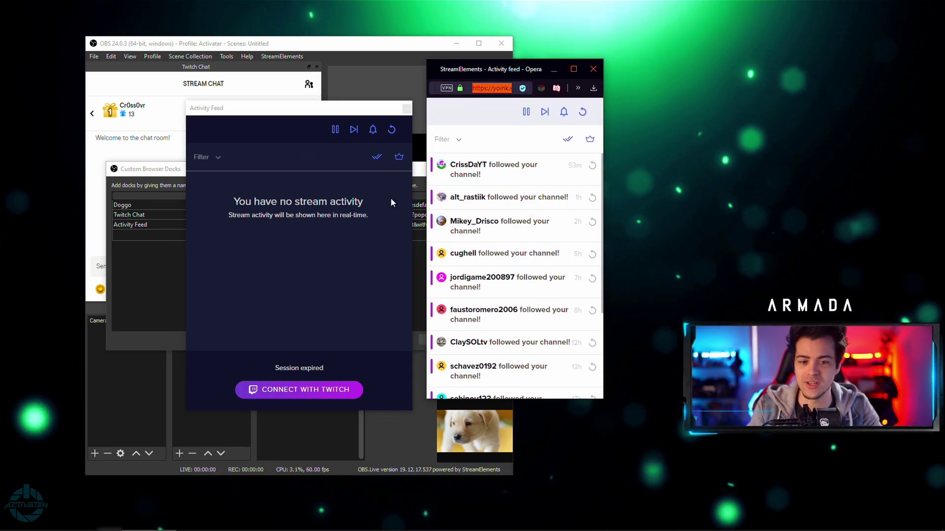
{"action": "left_click", "coordinate": [593, 69]}
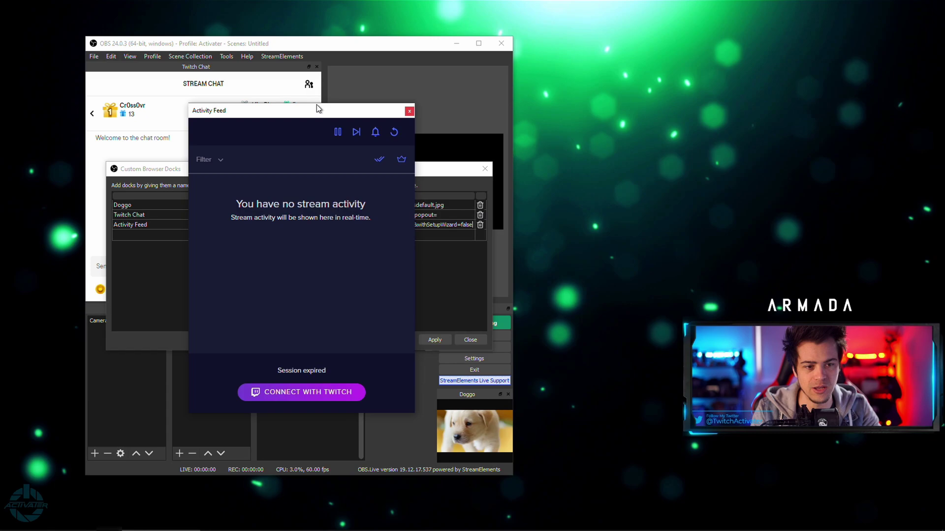
{"action": "left_click_drag", "start_coordinate": [317, 106], "coordinate": [487, 74]}
Close the docks settings, narrow Activity Feed and Twitch Chat, and place Doggo above the Audio Mixer
{"action": "left_click", "coordinate": [469, 337]}
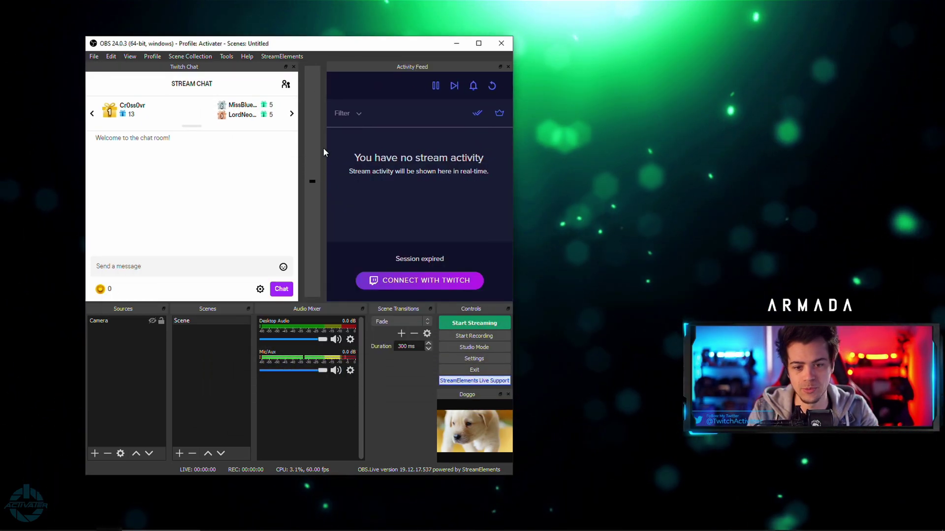
{"action": "left_click_drag", "start_coordinate": [325, 168], "coordinate": [457, 155]}
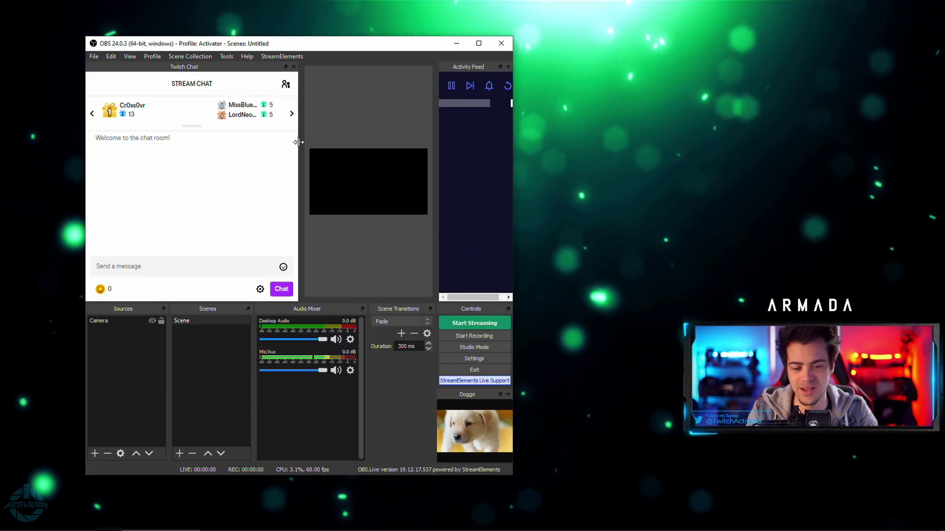
{"action": "left_click_drag", "start_coordinate": [302, 140], "coordinate": [206, 141]}
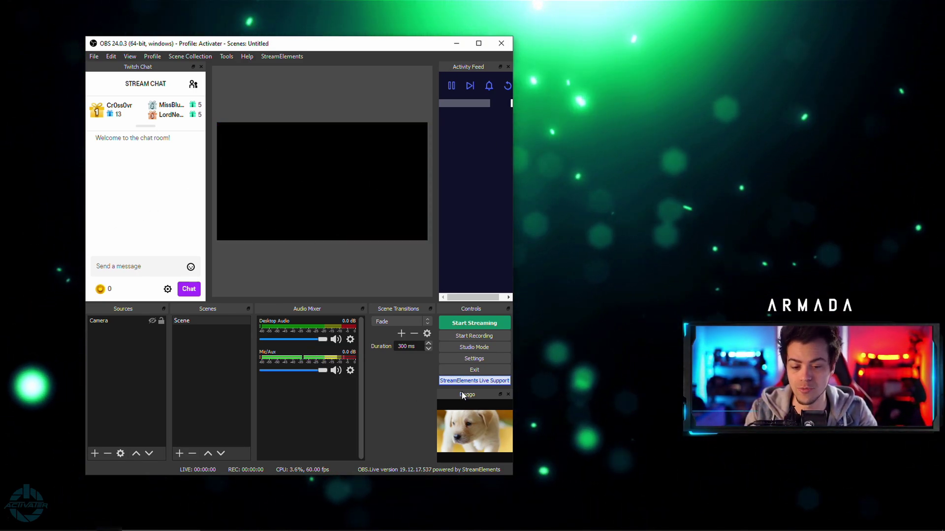
{"action": "left_click_drag", "start_coordinate": [461, 393], "coordinate": [305, 303]}
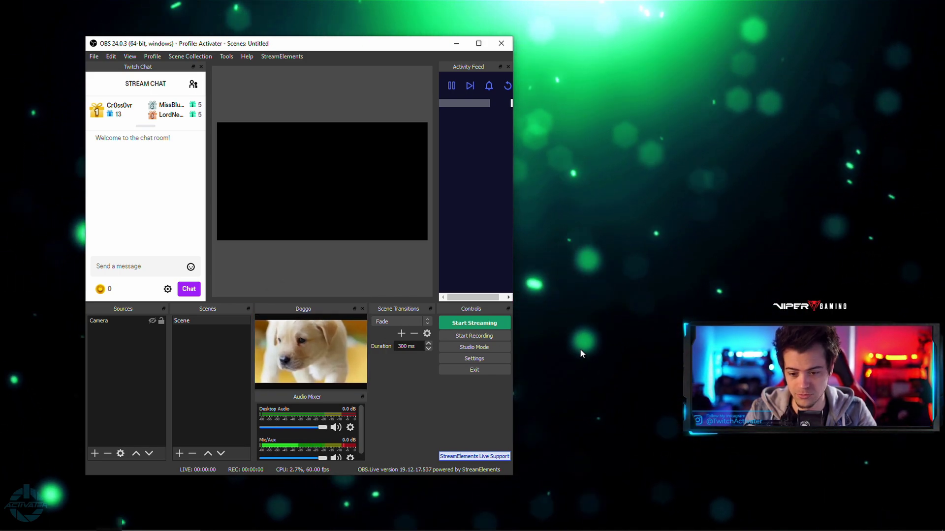